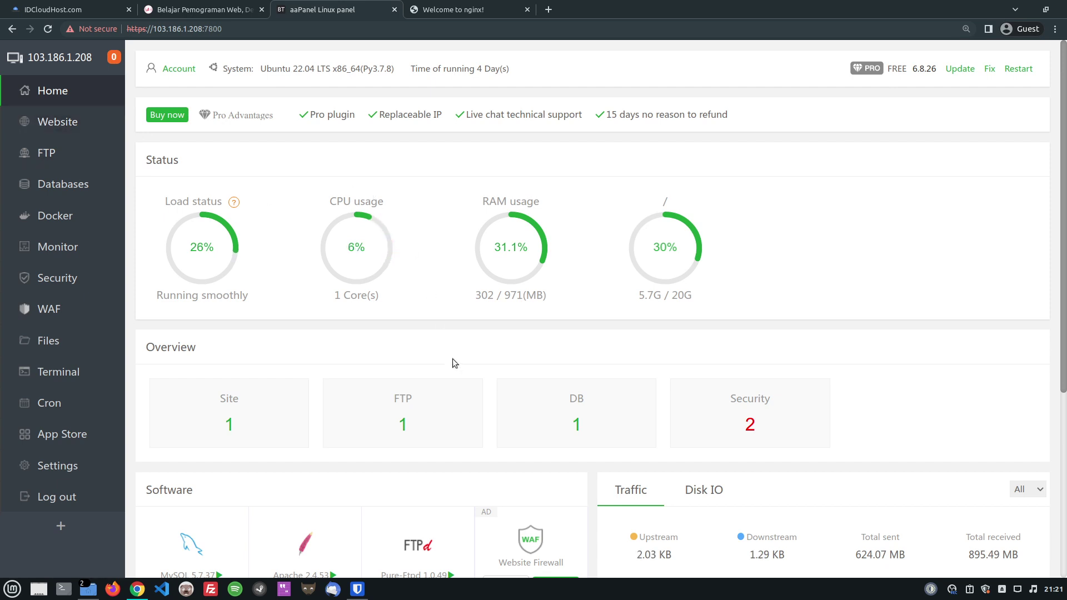
# - Open the App Store and filter the software list to show only installed apps
pyautogui.scroll(-1, 452, 363)
pyautogui.scroll(-2, 452, 361)
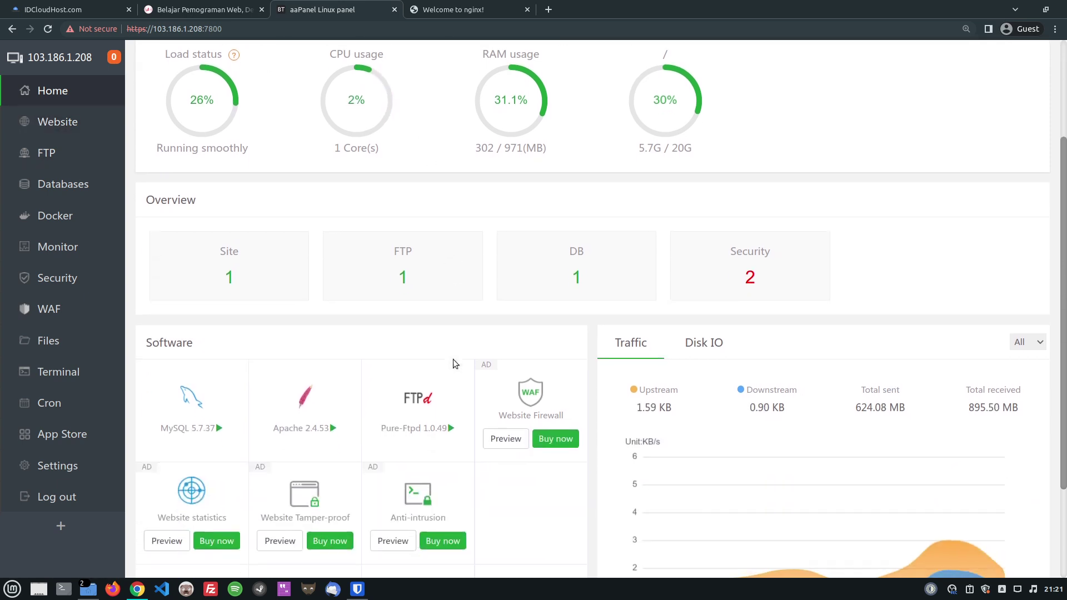
pyautogui.scroll(2, 452, 362)
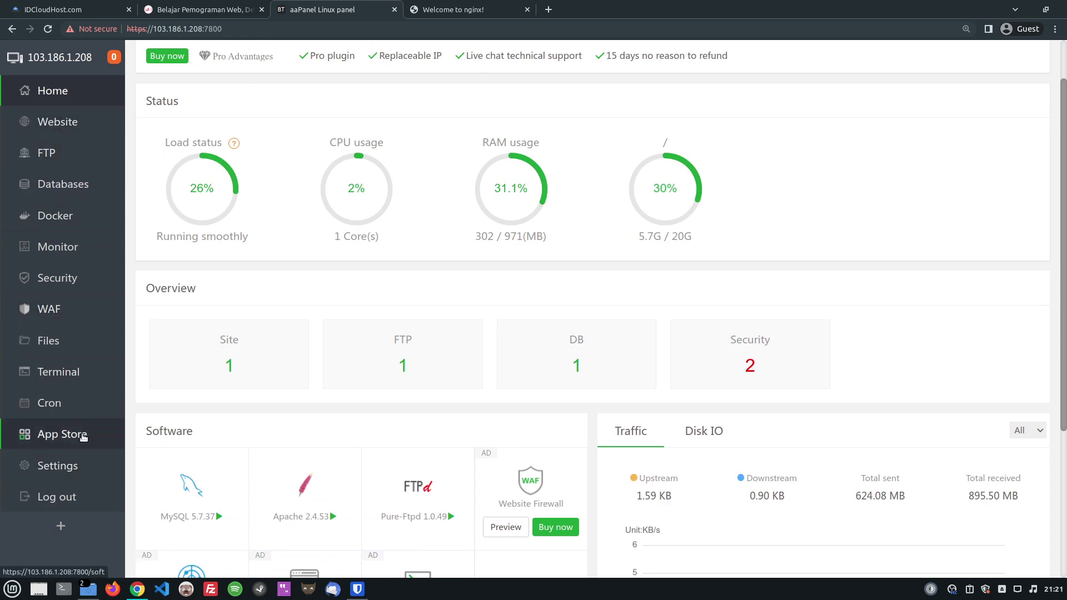
pyautogui.click(86, 434)
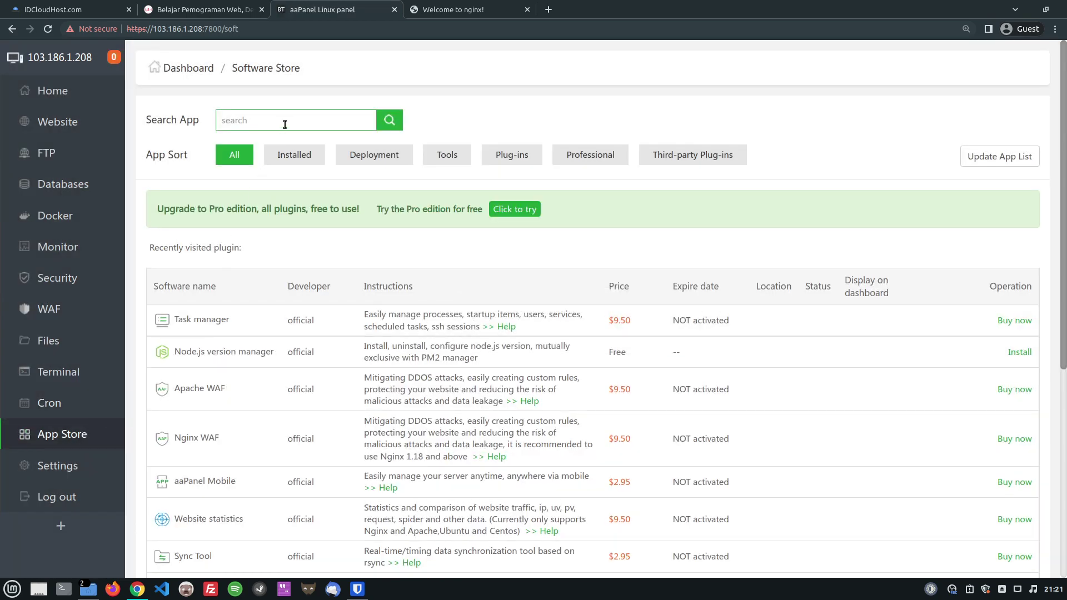
pyautogui.click(271, 122)
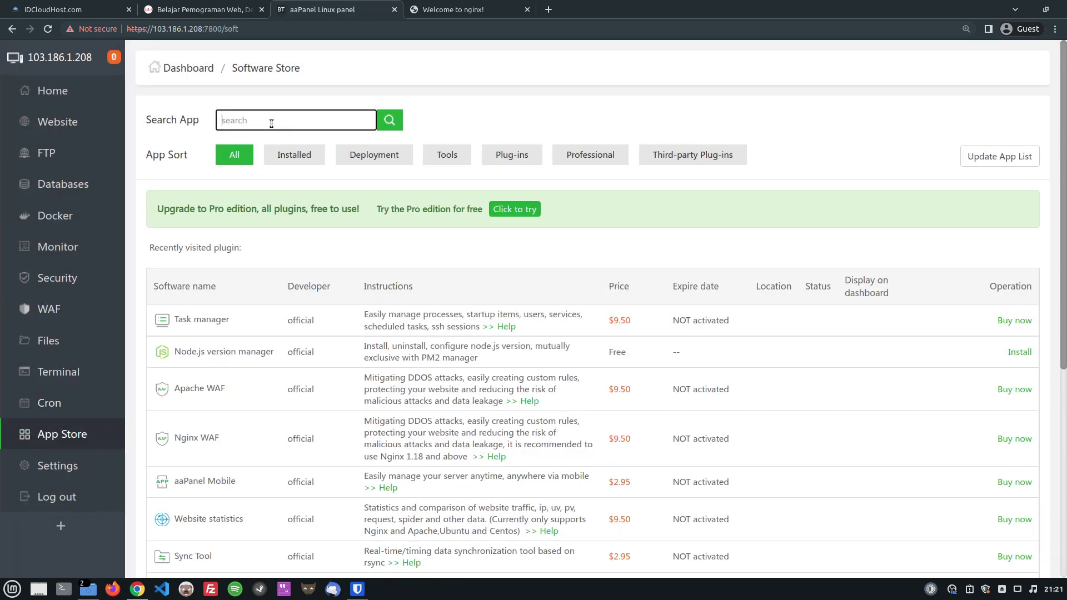
pyautogui.click(303, 158)
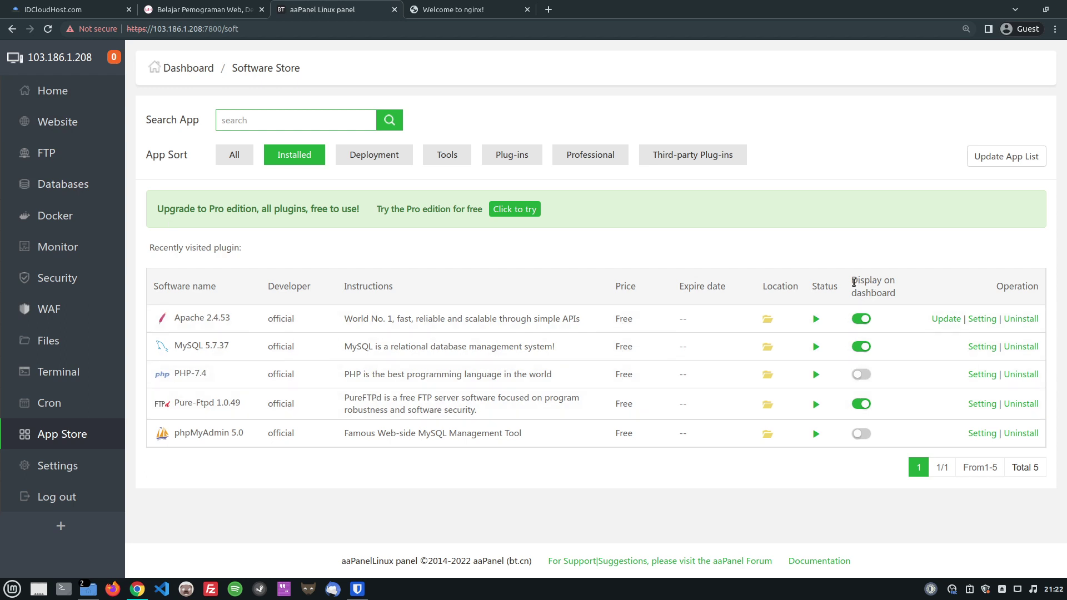
# - Enable dashboard display for PHP-7.4 in the installed software list
pyautogui.moveTo(854, 282); pyautogui.dragTo(908, 291)
pyautogui.click(908, 291)
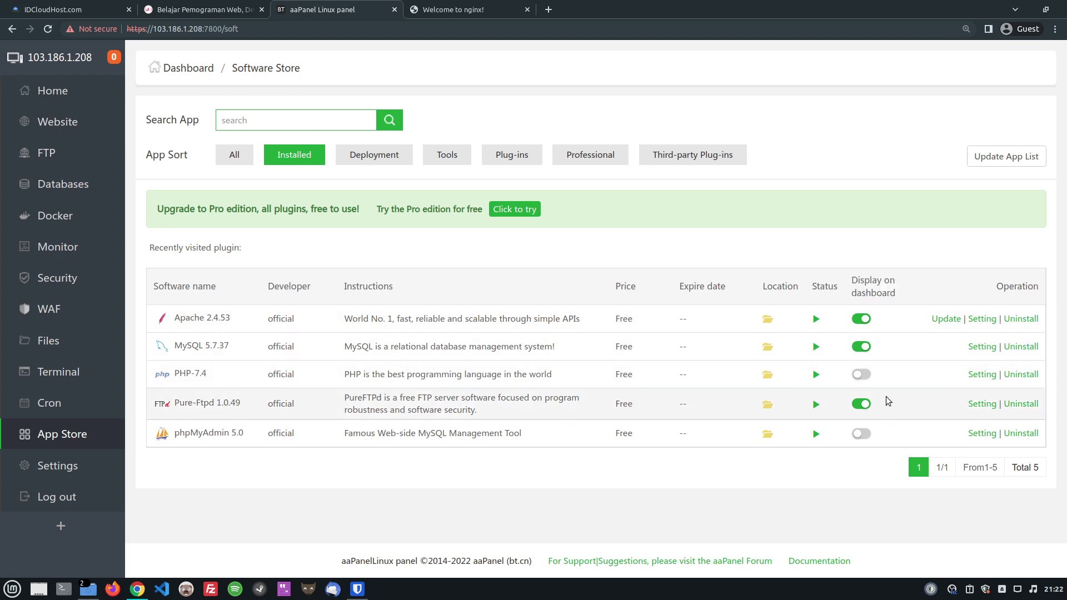
pyautogui.click(862, 374)
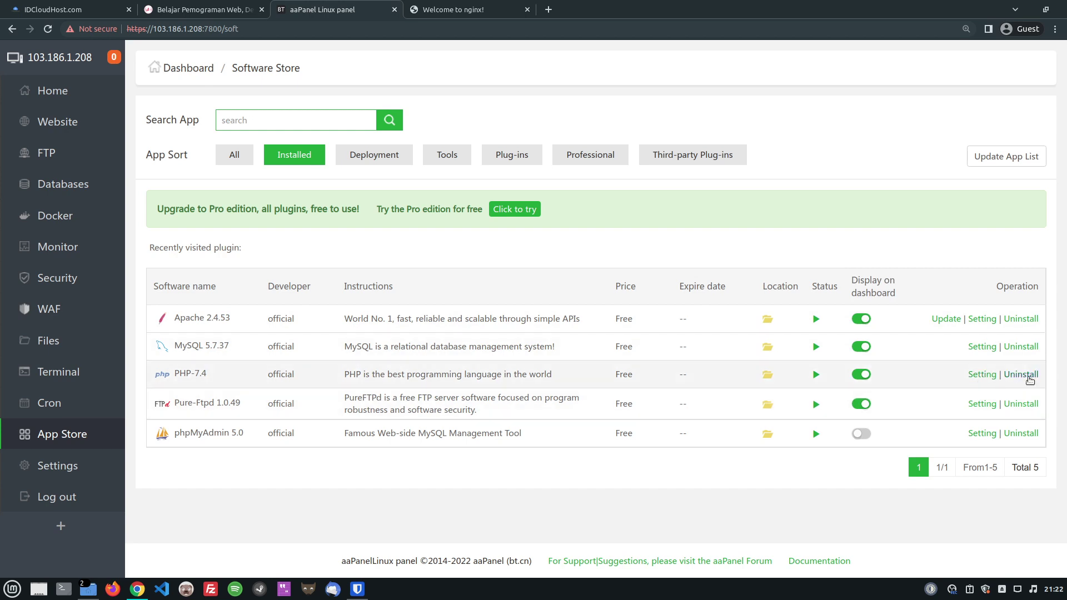
# - Open the management dialog of the installed PHP-7.4 to view its service options, and close it
pyautogui.click(234, 154)
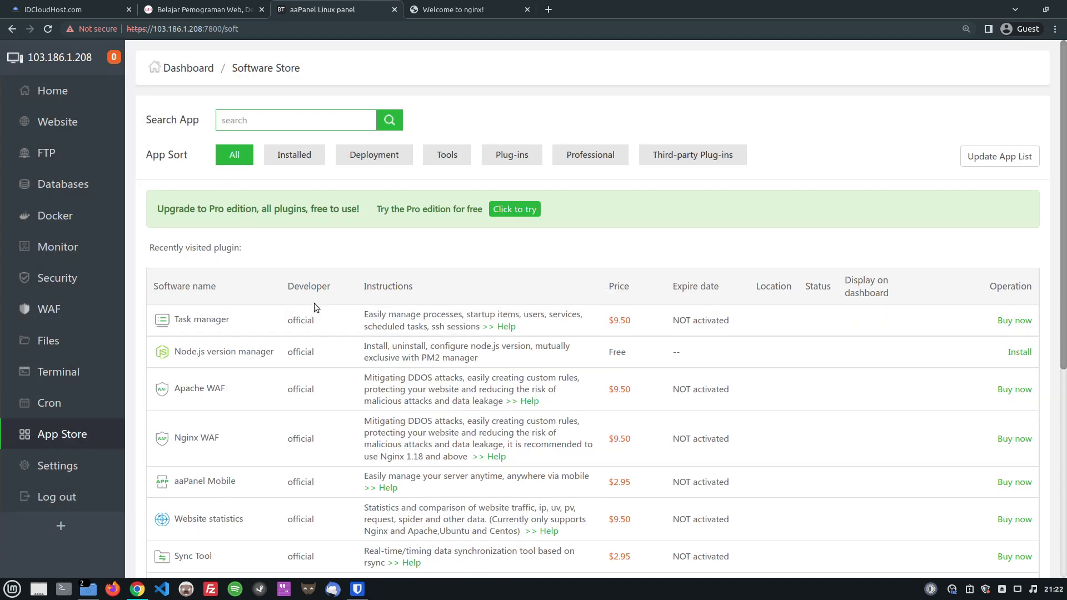
pyautogui.click(284, 162)
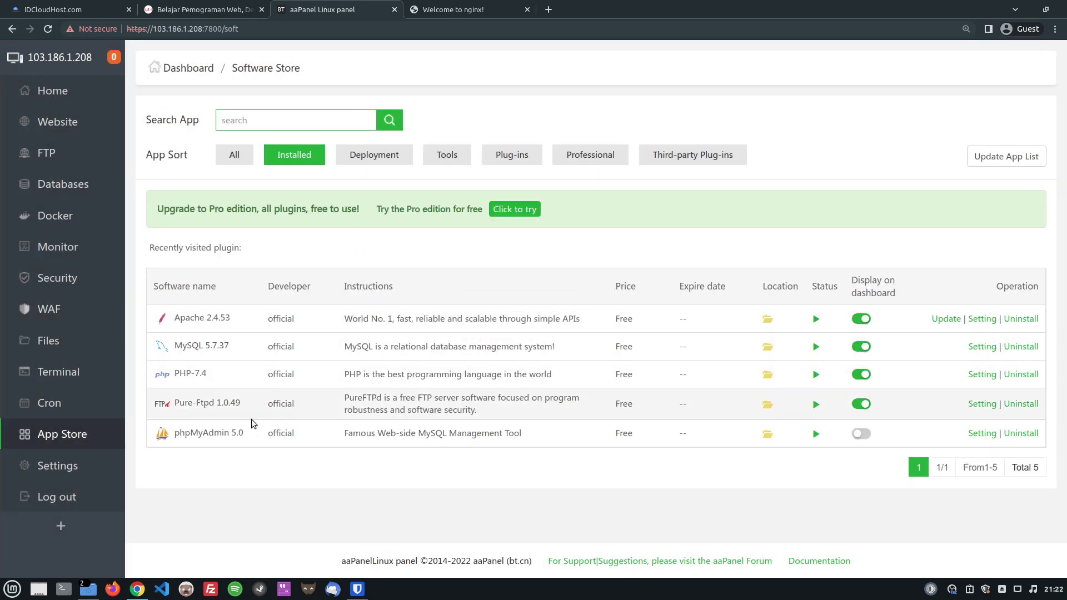
pyautogui.doubleClick(188, 373)
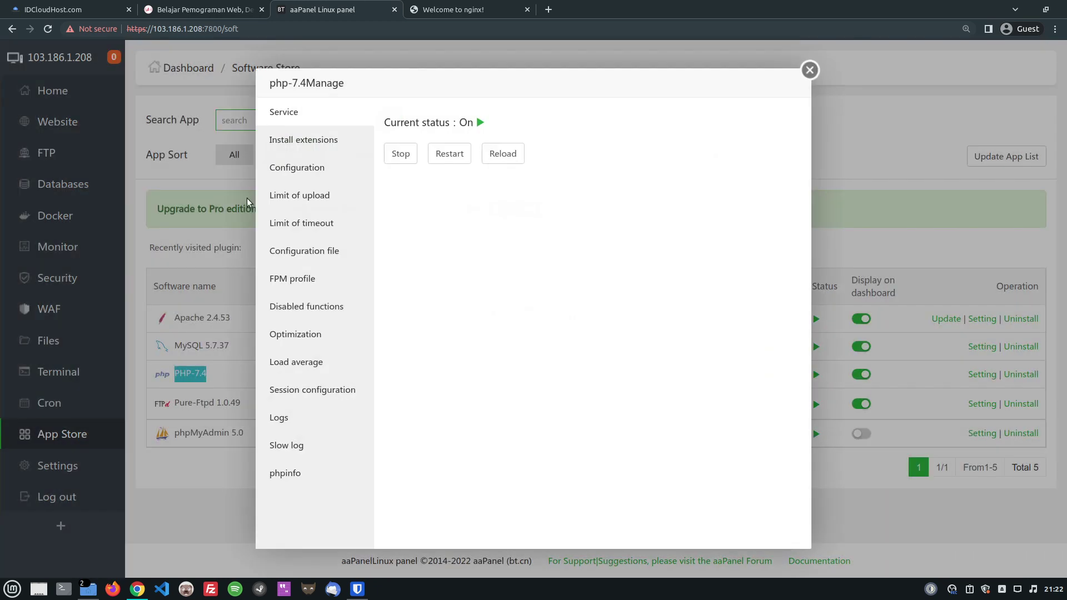
pyautogui.click(810, 69)
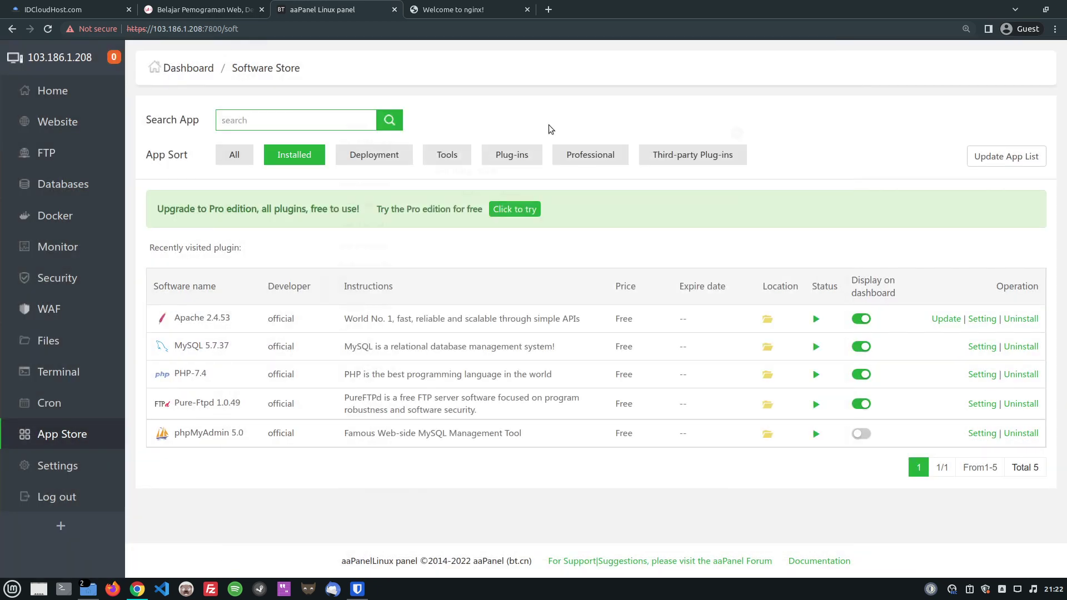
# - Search the full App Store catalogue, not just installed apps, for "php"
pyautogui.click(246, 154)
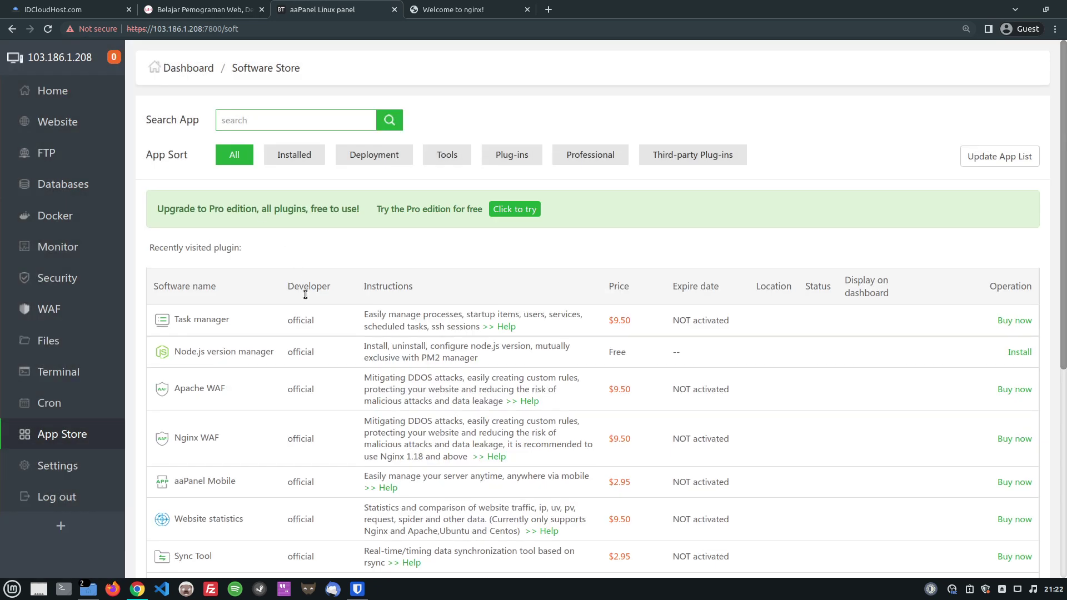
pyautogui.scroll(-2, 321, 383)
pyautogui.scroll(1, 321, 384)
pyautogui.scroll(1, 321, 383)
pyautogui.click(275, 118)
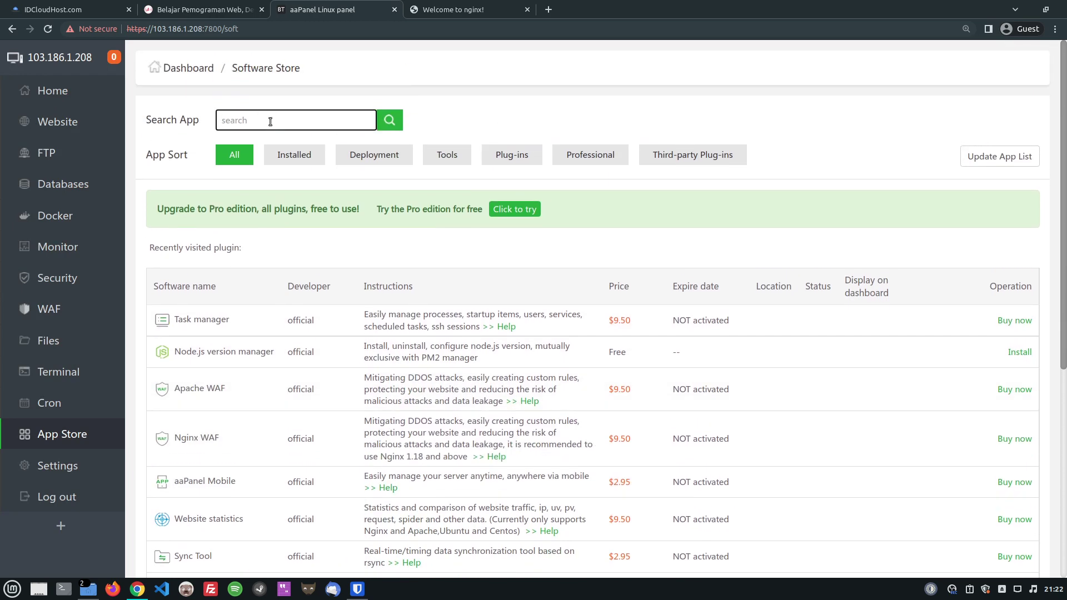
pyautogui.write('php')
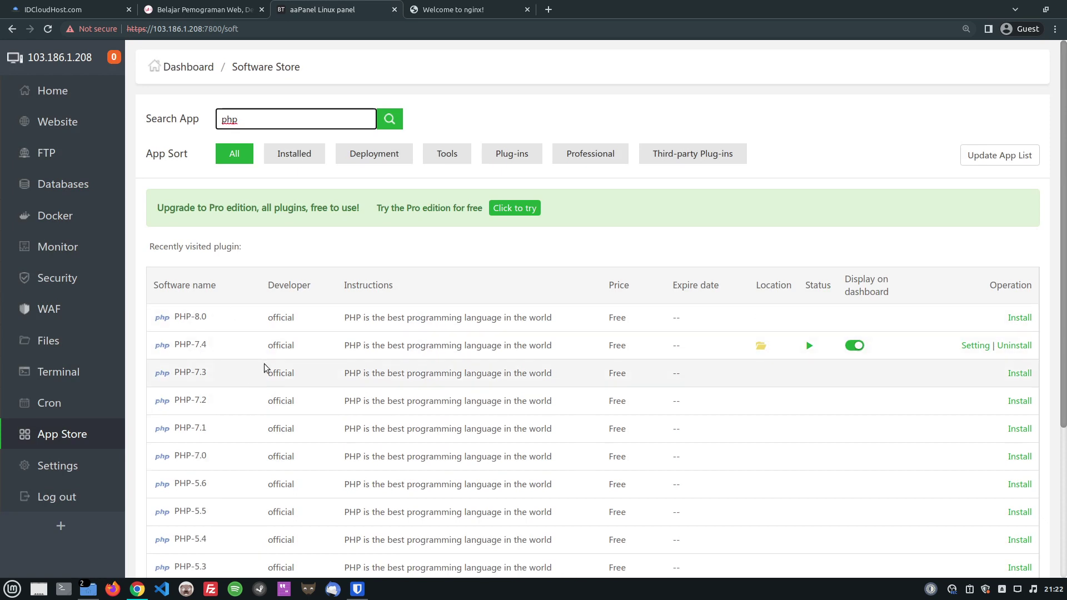
# - Install PHP-8.1 from the search results using the Fast method and confirm the installation
pyautogui.scroll(-2, 264, 368)
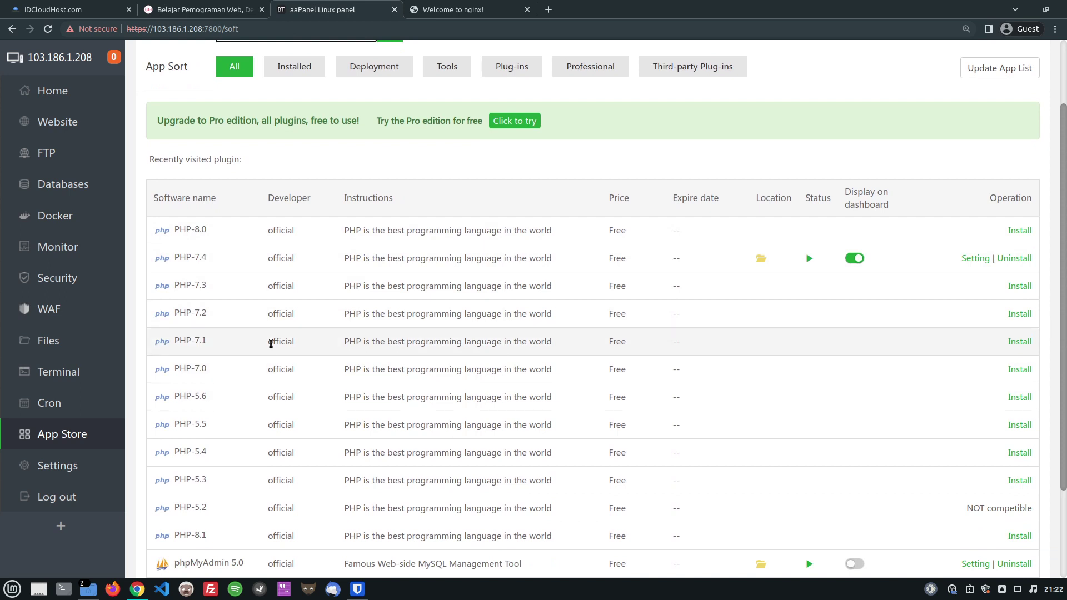
pyautogui.scroll(-2, 271, 343)
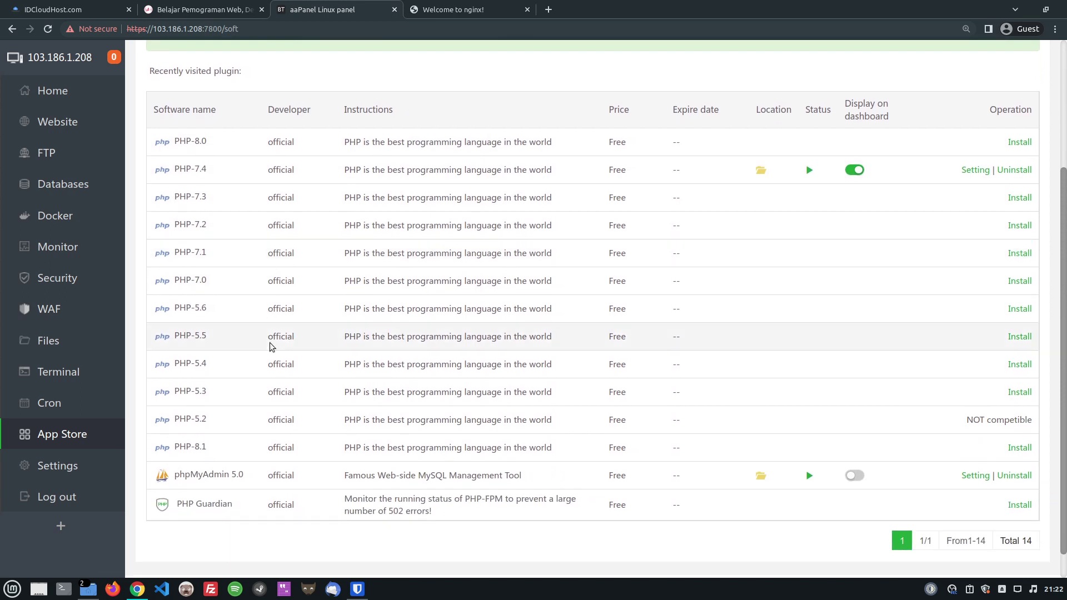
pyautogui.scroll(1, 271, 344)
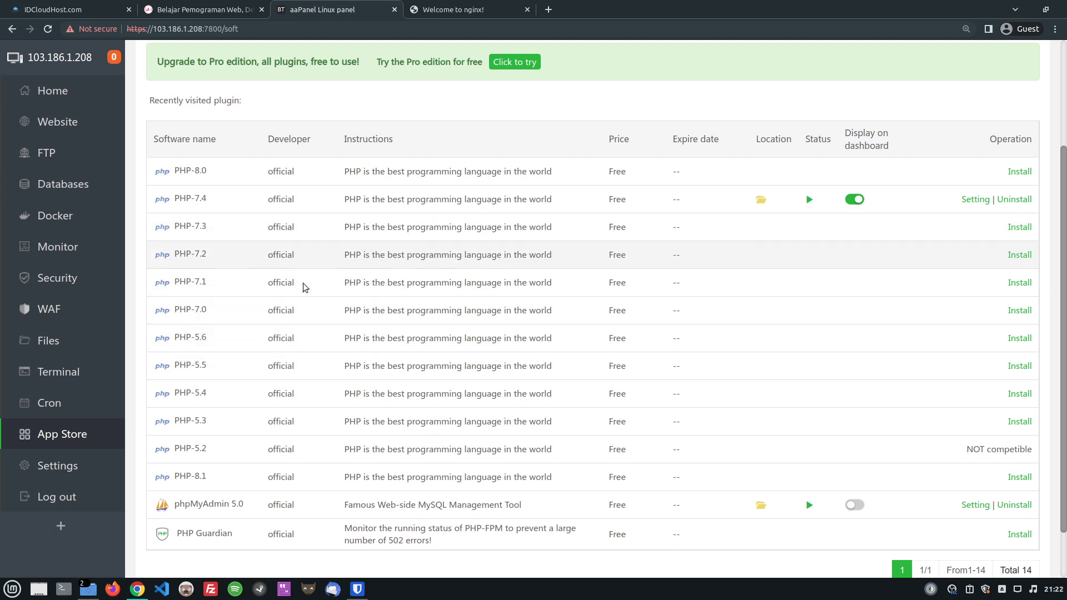
pyautogui.moveTo(175, 476); pyautogui.dragTo(226, 482)
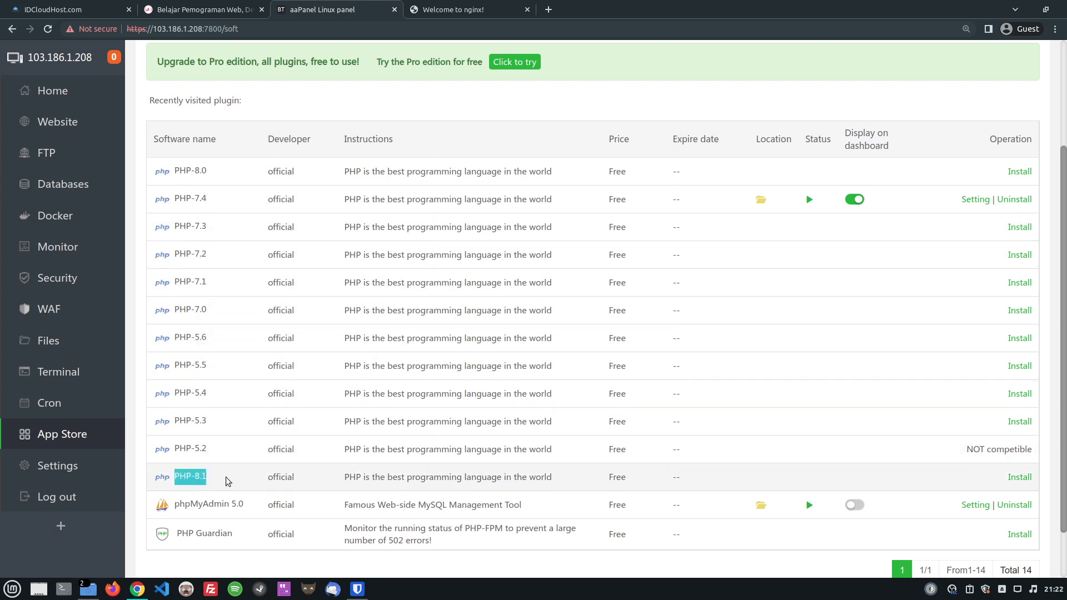
pyautogui.click(227, 482)
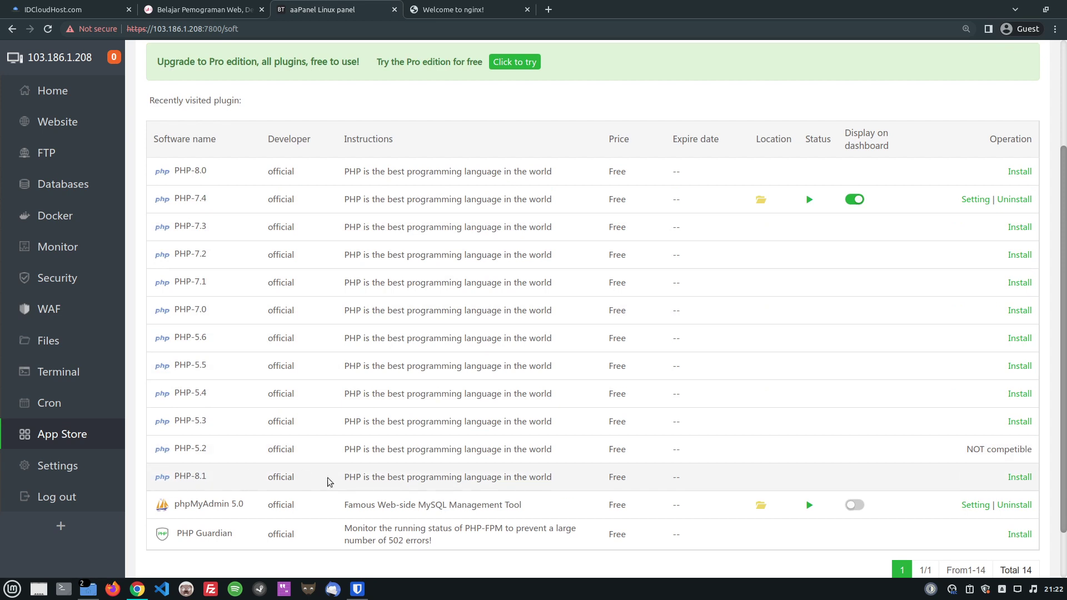
pyautogui.click(1020, 478)
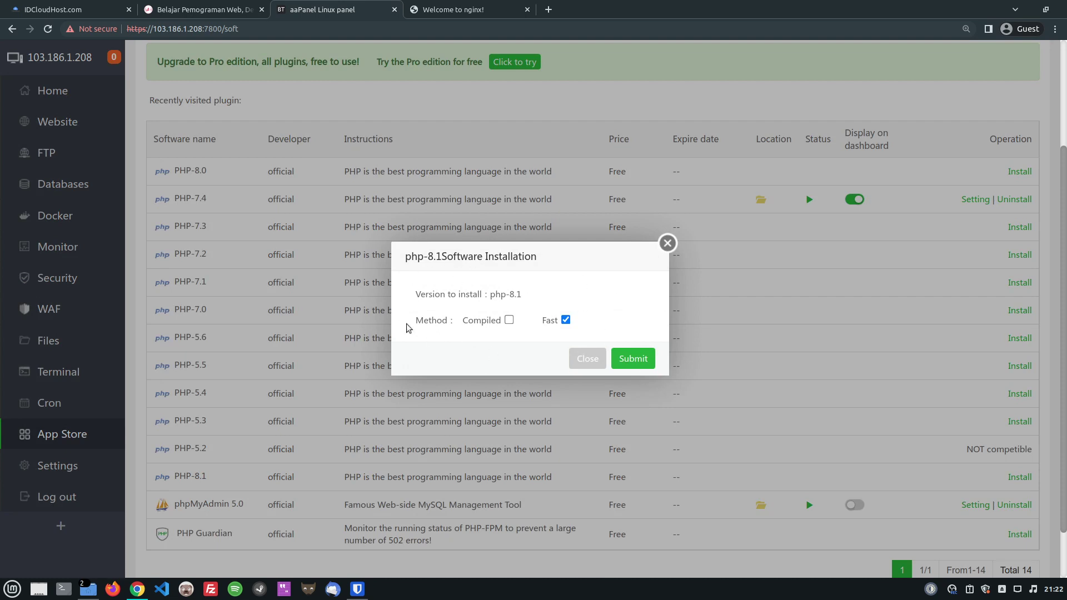
pyautogui.click(509, 322)
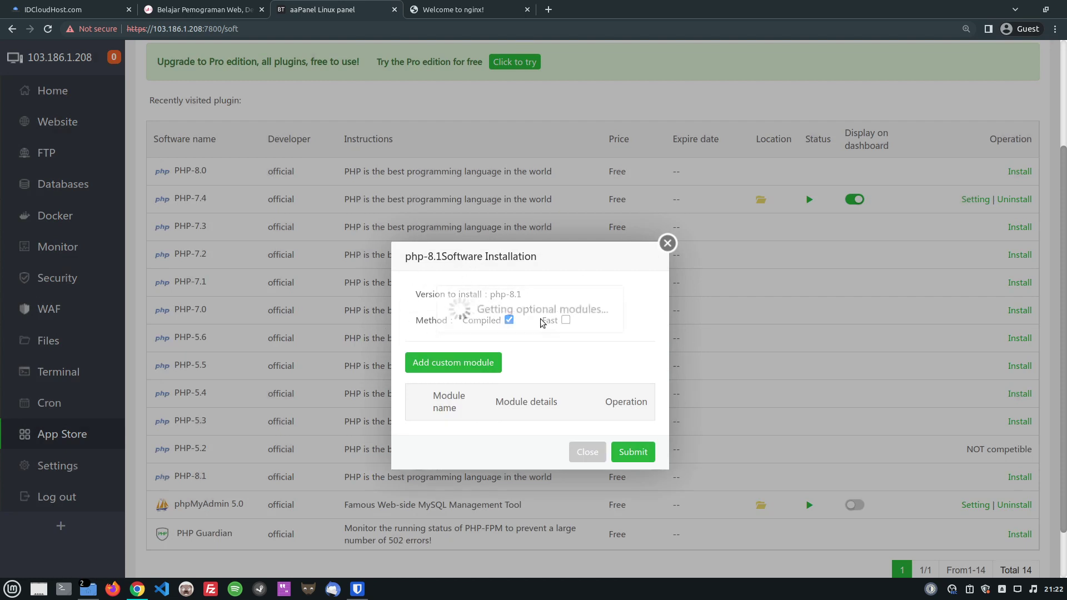
pyautogui.click(565, 320)
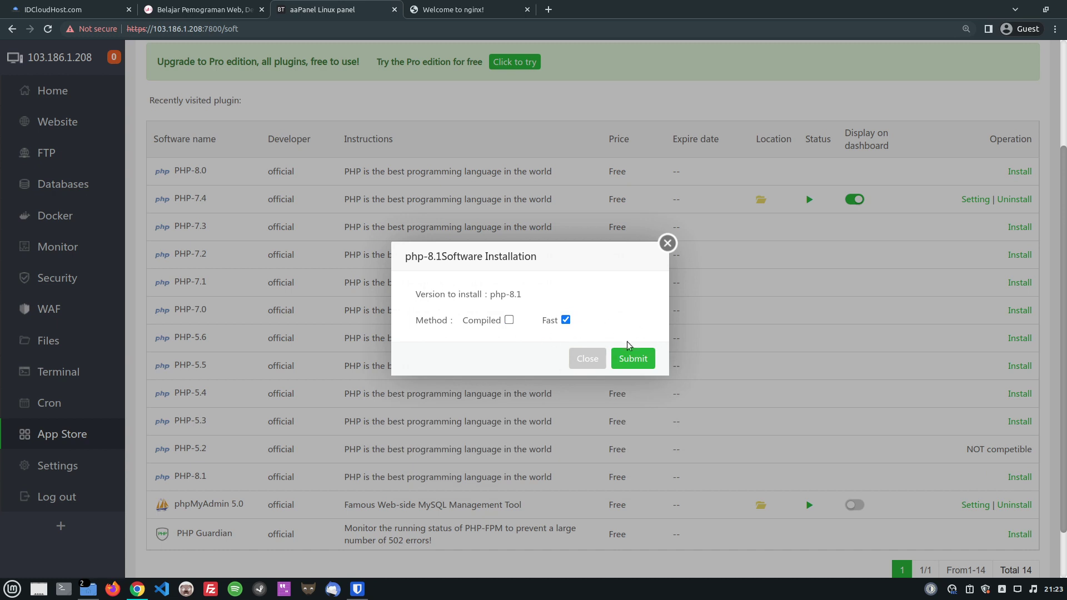
pyautogui.click(631, 358)
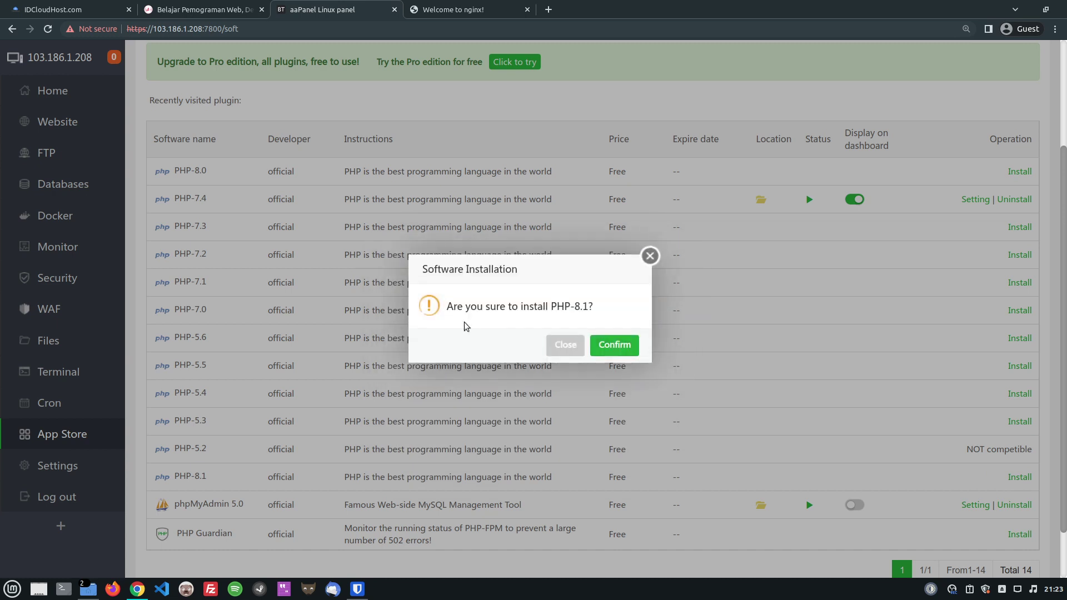
pyautogui.click(622, 347)
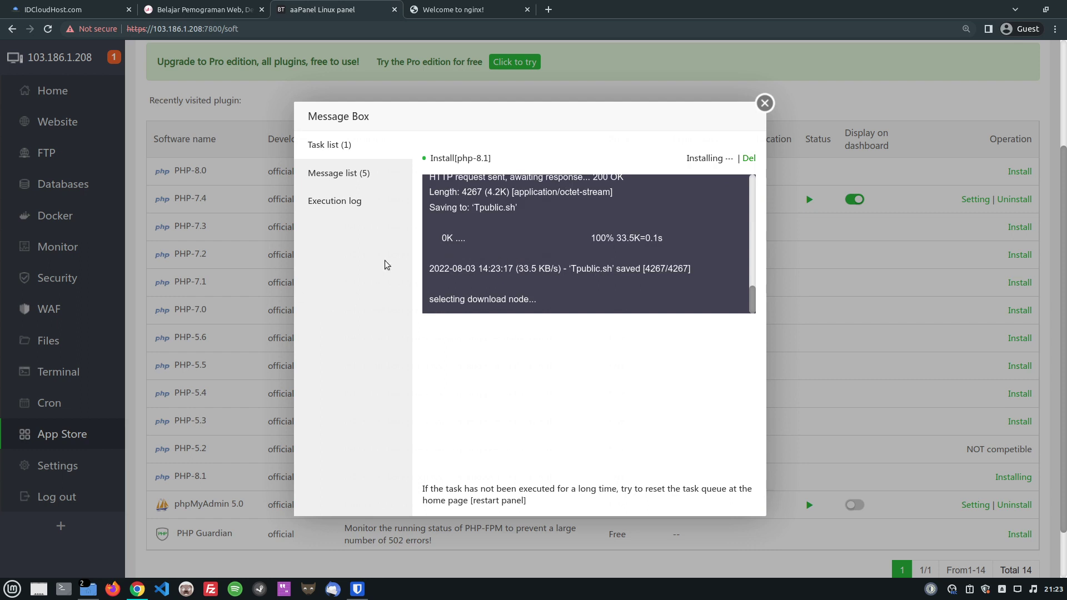
# - Check the task list and message list for the php-8.1 installation entry, and close the message box
pyautogui.scroll(3, 245, 335)
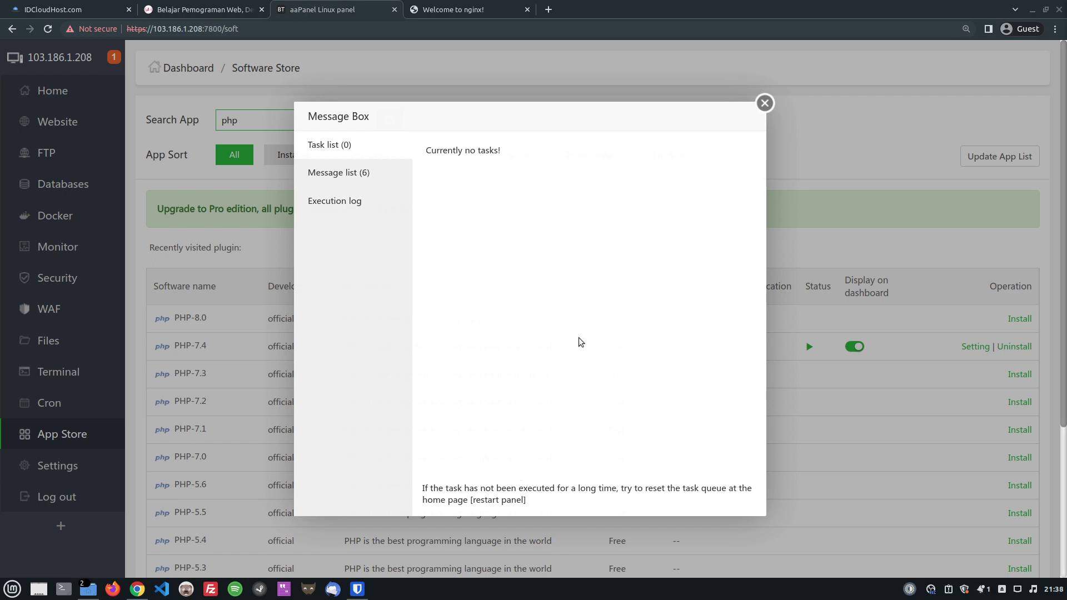
pyautogui.click(377, 174)
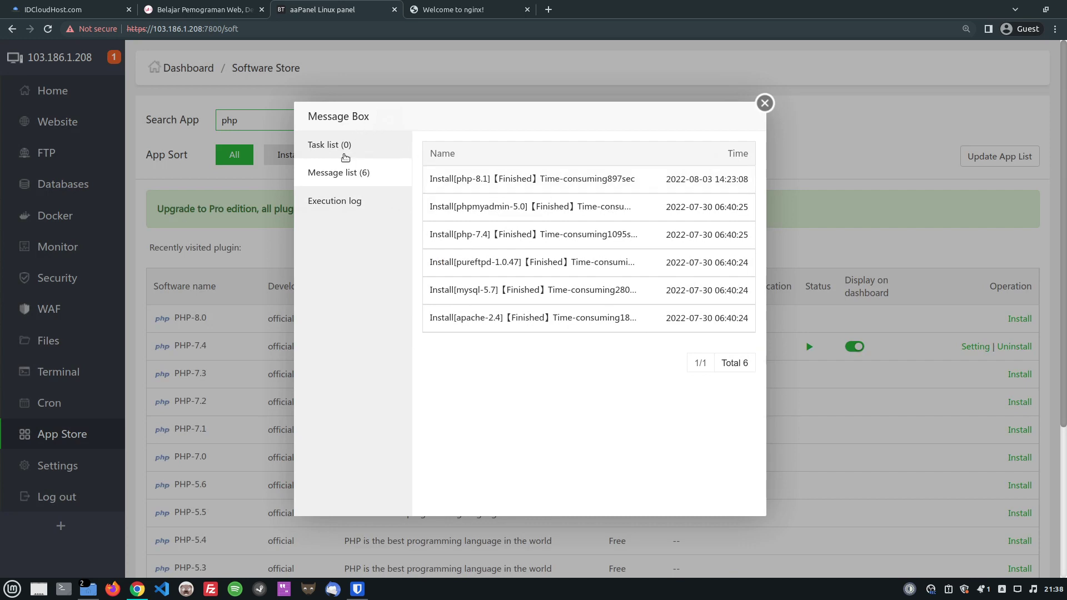
pyautogui.click(360, 146)
pyautogui.click(385, 174)
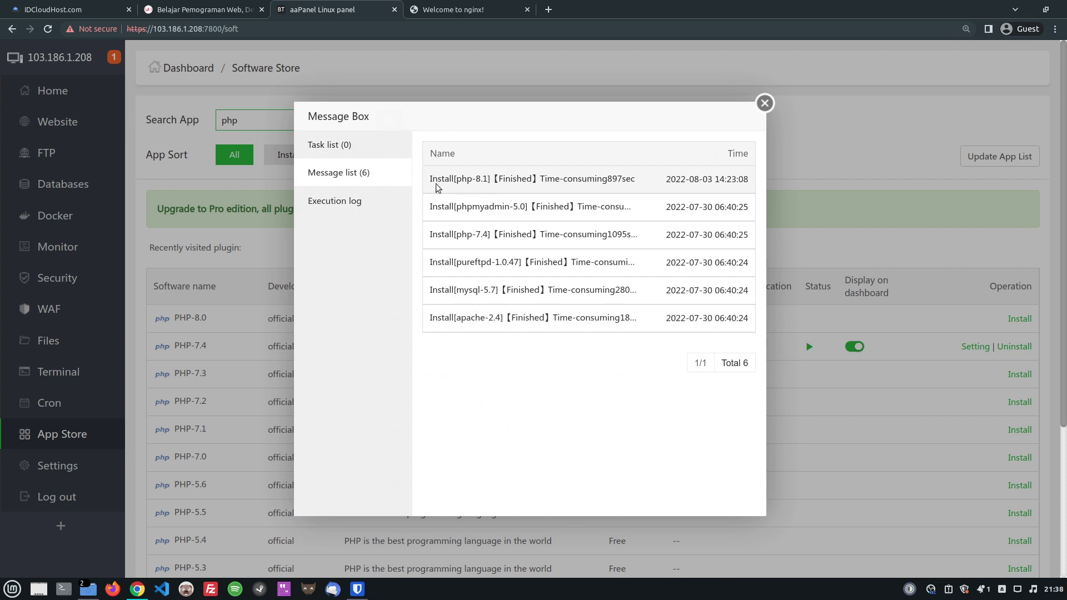
pyautogui.moveTo(431, 185); pyautogui.dragTo(635, 180)
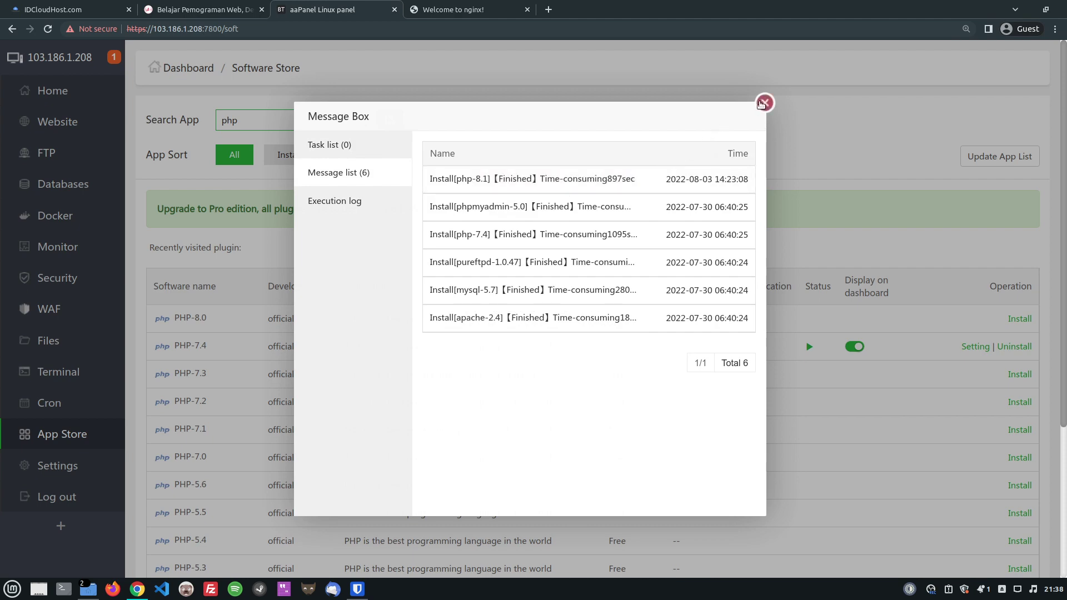
pyautogui.click(764, 103)
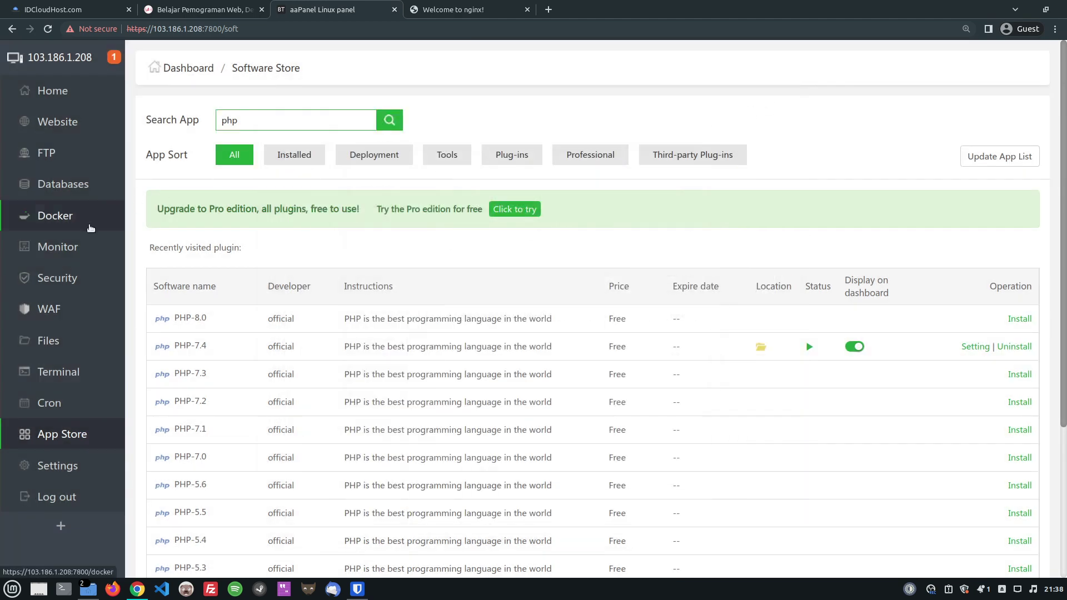
# - Open the configuration of the existing PHP website and switch its PHP version to PHP-81
pyautogui.click(79, 134)
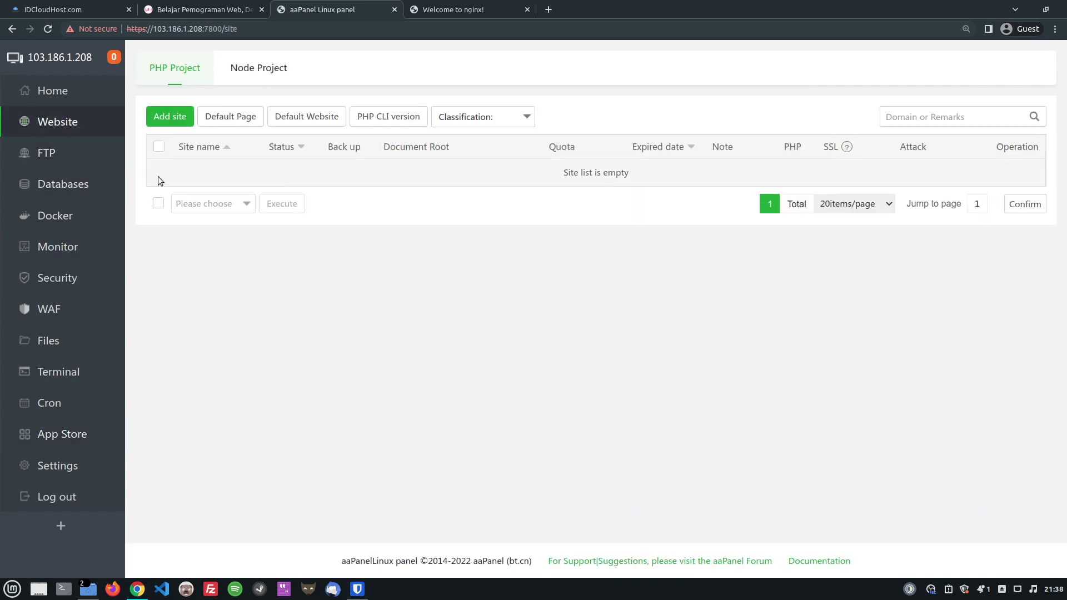
pyautogui.rightClick(436, 76)
pyautogui.click(478, 113)
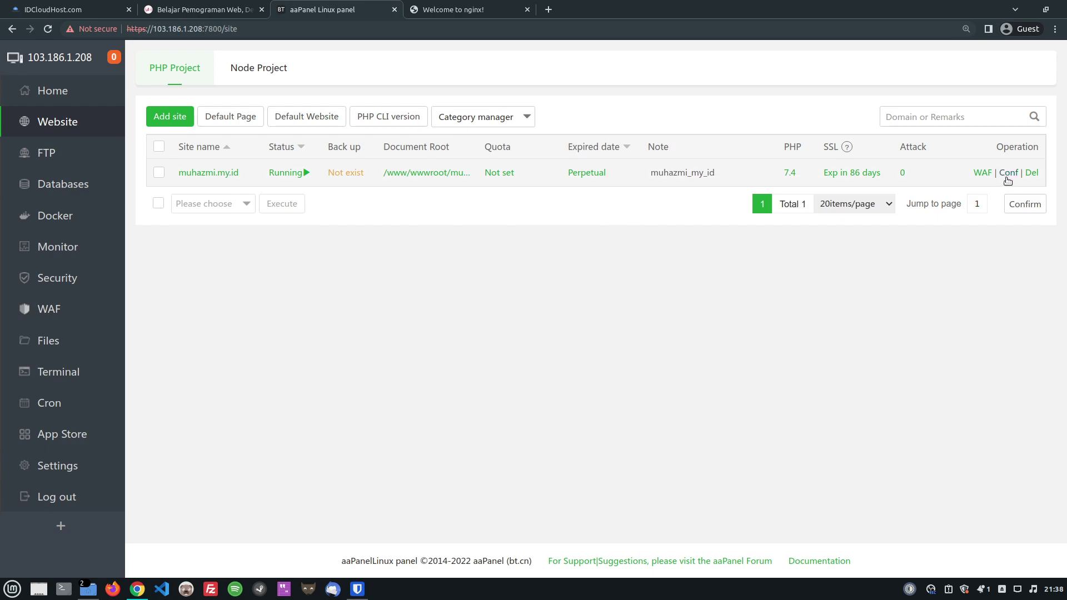
pyautogui.click(1009, 172)
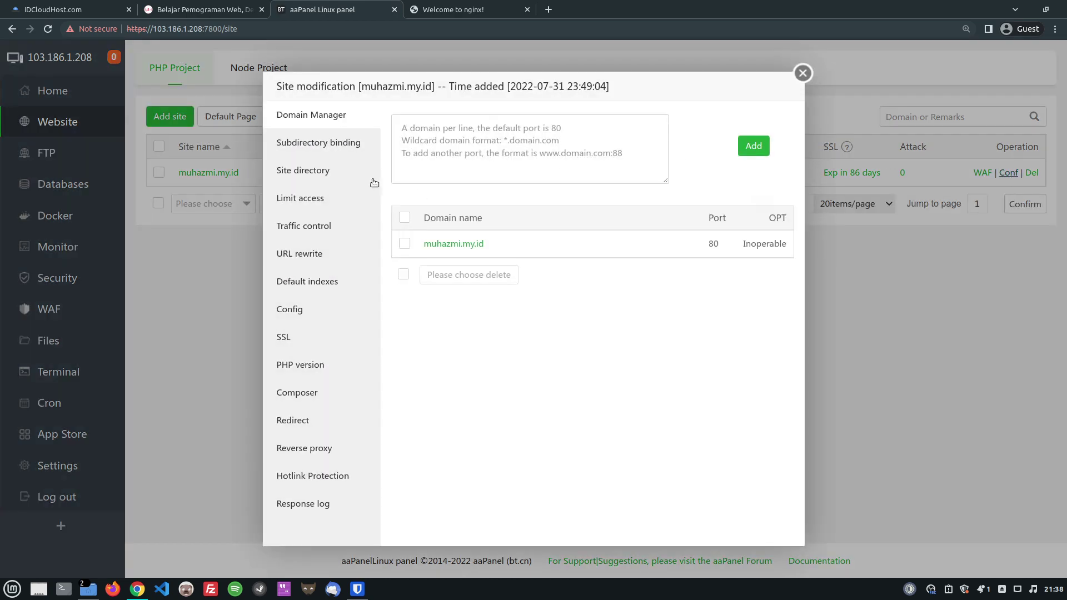
pyautogui.click(310, 362)
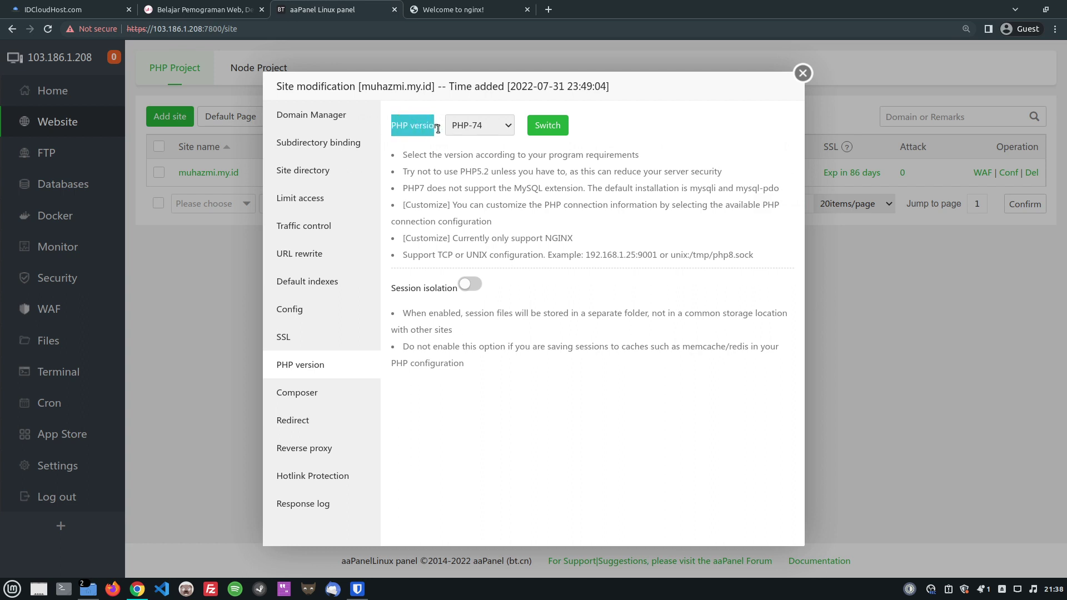
pyautogui.click(482, 125)
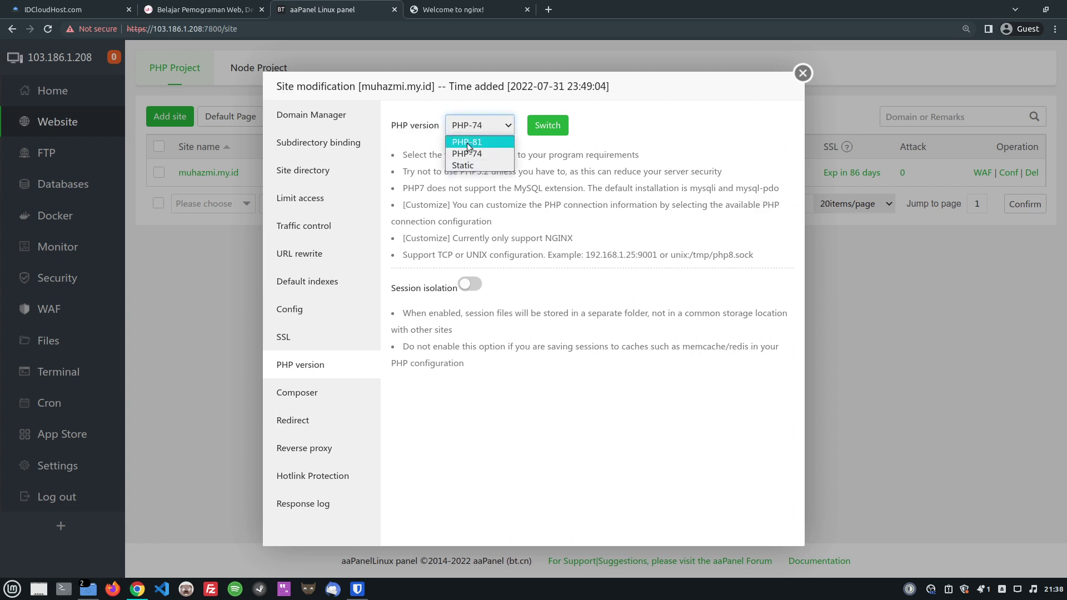
pyautogui.click(472, 142)
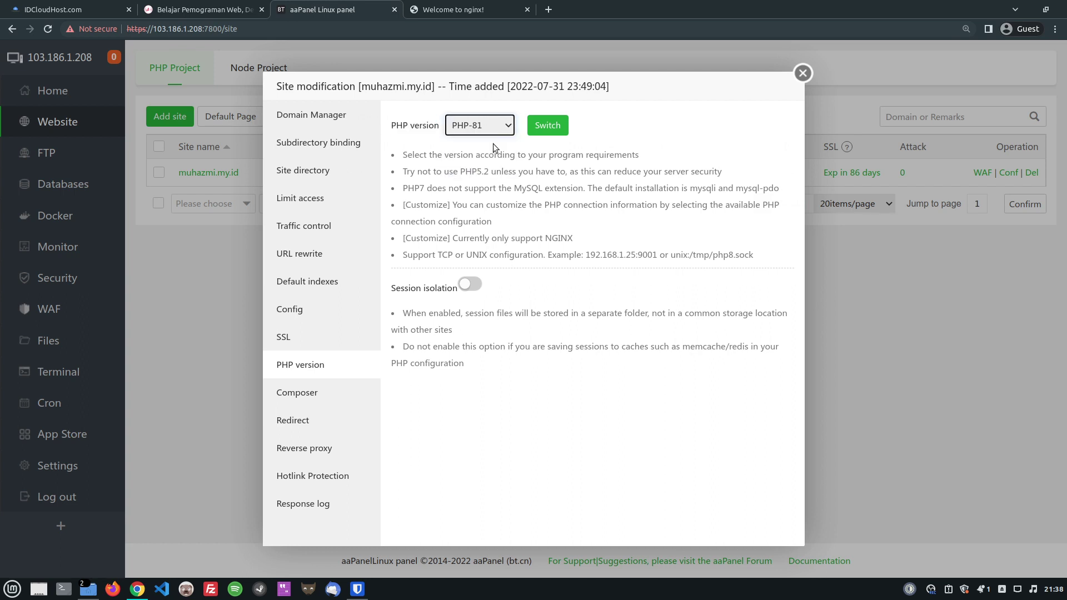
pyautogui.click(551, 127)
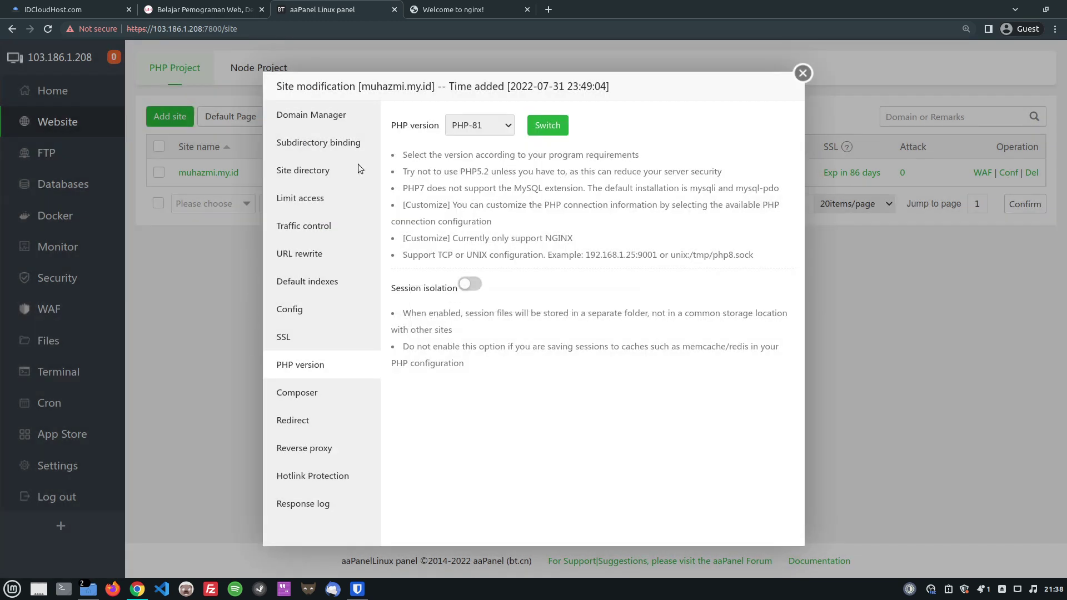